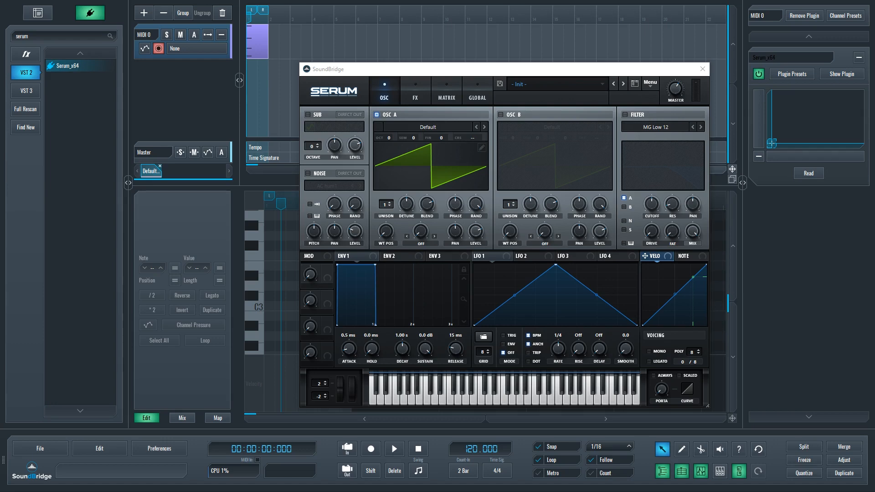
Audition the patch, stack six unison voices on oscillator A and pull detune down to about 0.29.
drag(538, 68, 534, 75)
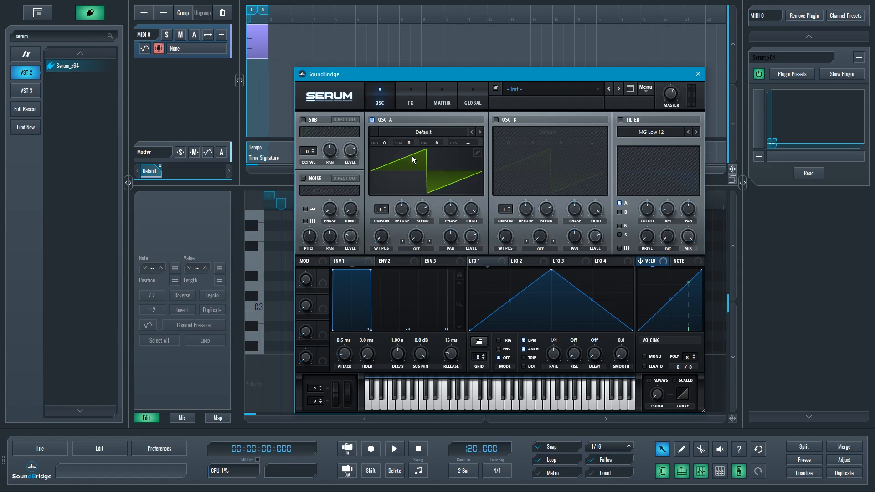
key(space)
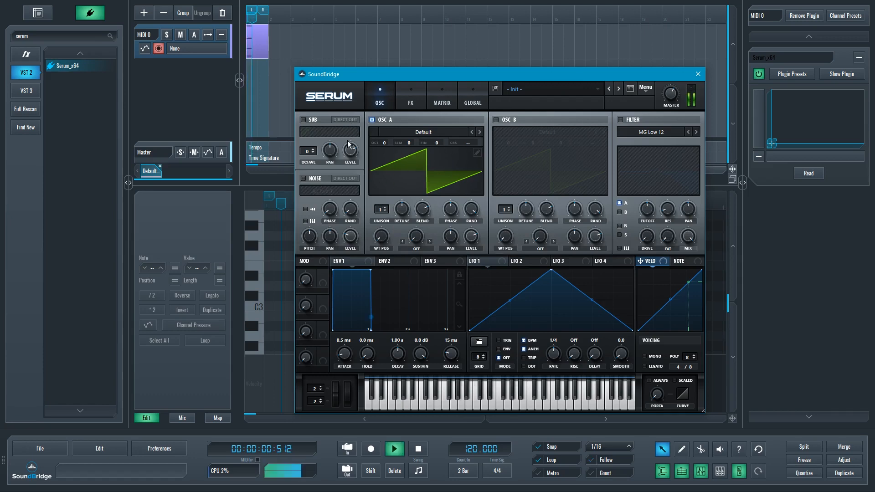
key(space)
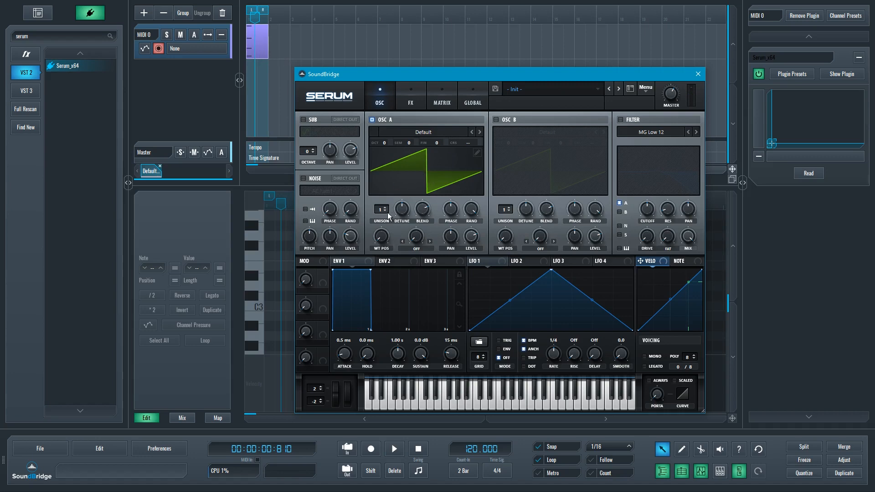
mouse_move(381, 217)
mouse_down()
mouse_move(390, 165)
mouse_move(392, 226)
mouse_move(387, 195)
mouse_up()
mouse_move(400, 218)
mouse_down()
mouse_move(403, 293)
mouse_move(404, 212)
mouse_up()
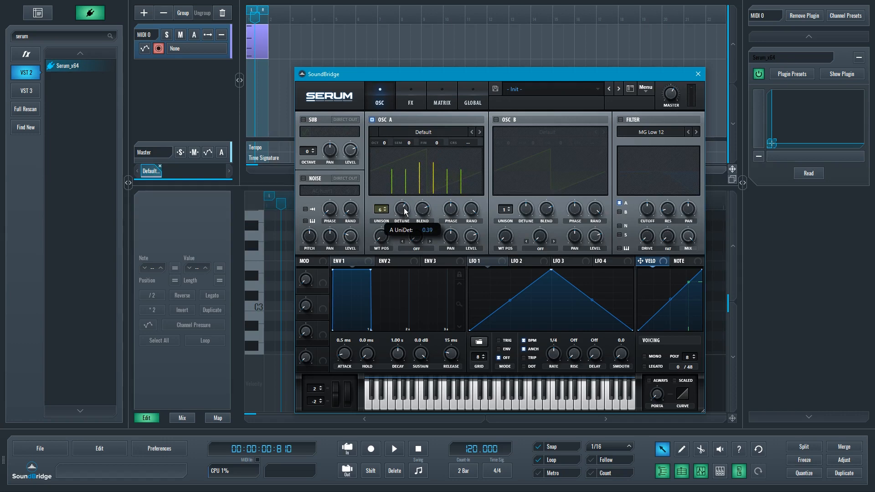
drag(405, 212, 402, 211)
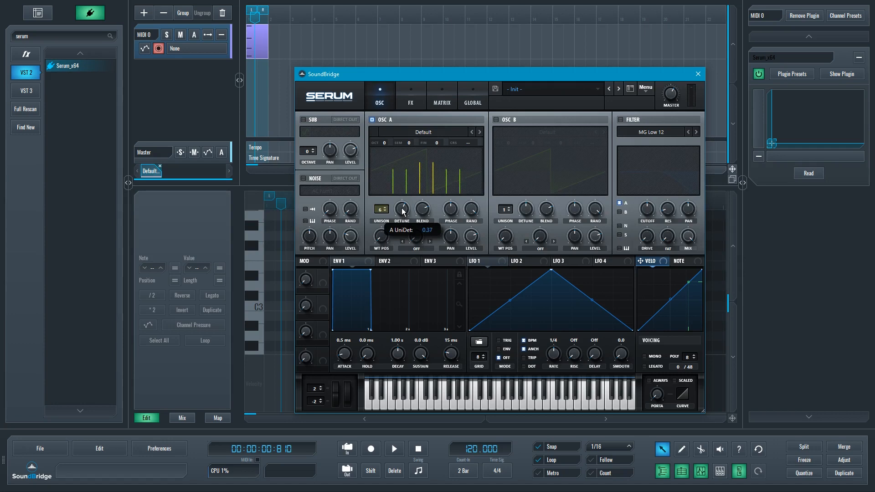
drag(402, 211, 404, 214)
Try seven voices with wider detune around 0.43, then settle on six voices at 0.25 detune.
click(385, 206)
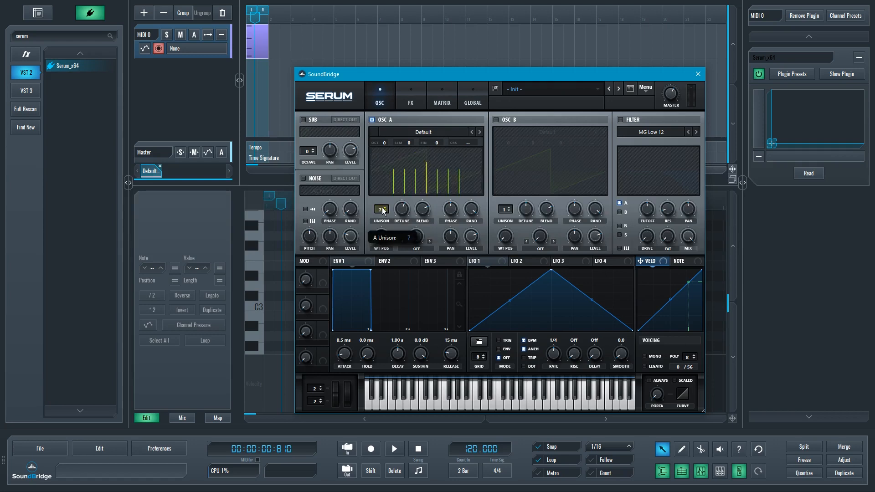
drag(402, 213, 406, 210)
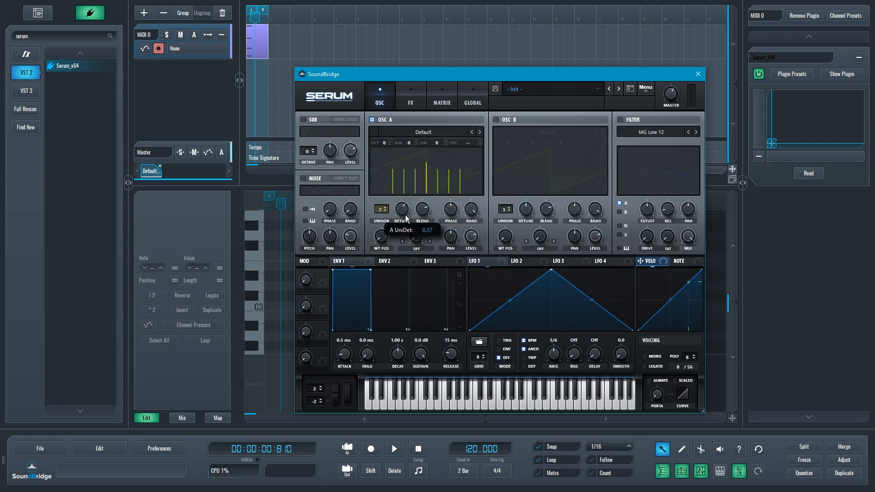
drag(406, 211, 401, 217)
click(384, 212)
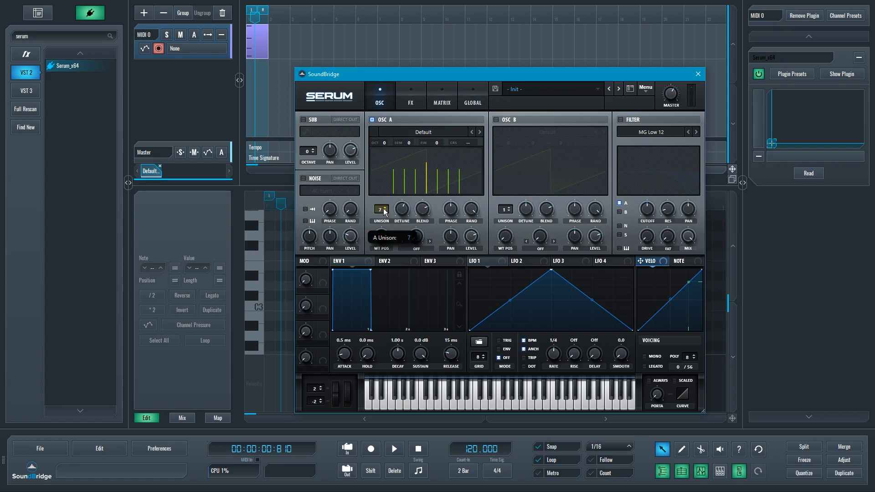
drag(403, 212, 406, 229)
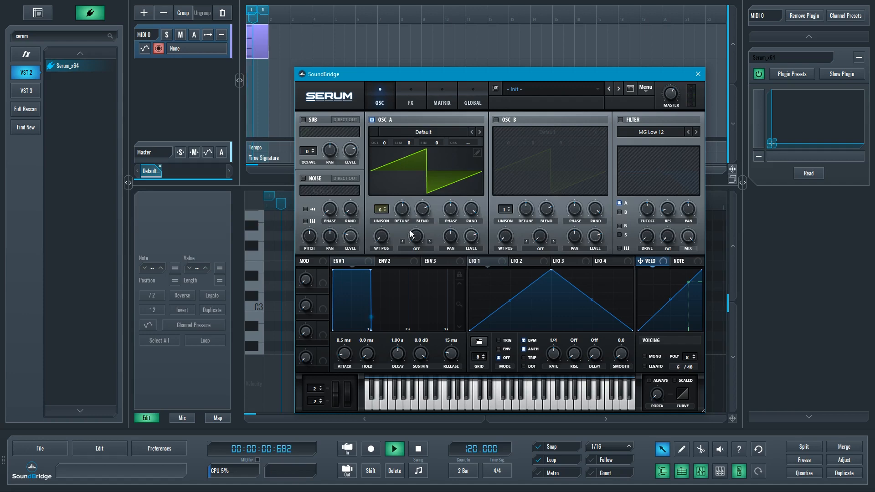
Drop oscillator A unison to a single voice and audition it for comparison.
drag(382, 211, 381, 214)
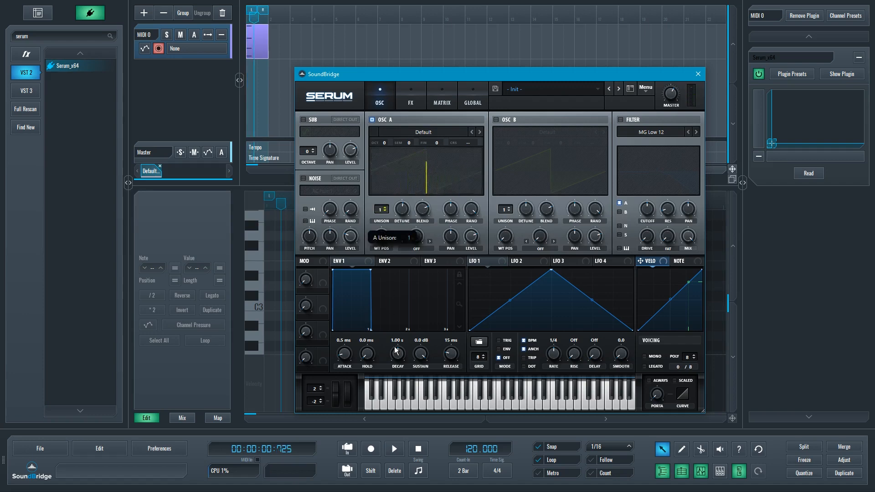
key(space)
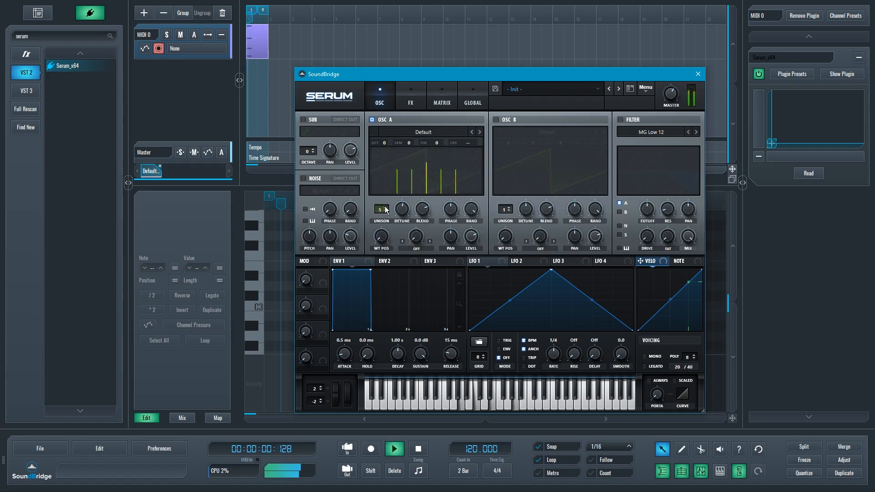
key(space)
key(space)
key(space)
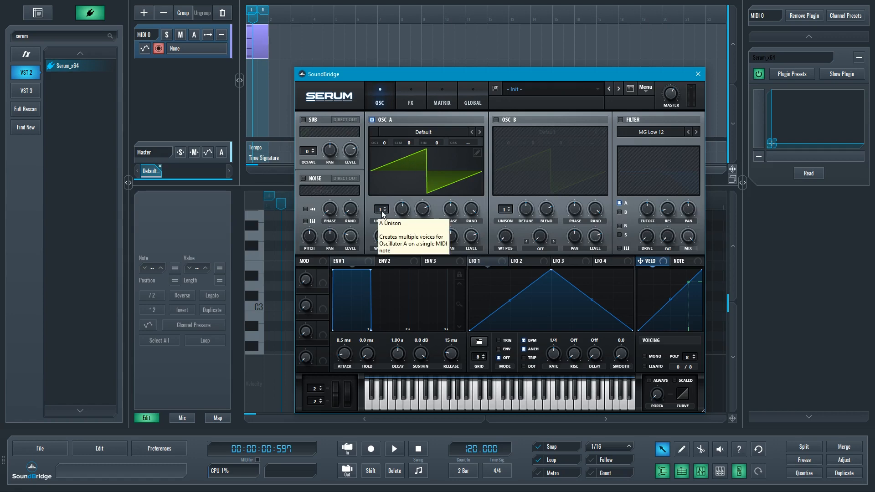
Raise oscillator A unison to nine voices while auditioning and adjust the unison blend.
key(space)
drag(379, 213, 384, 173)
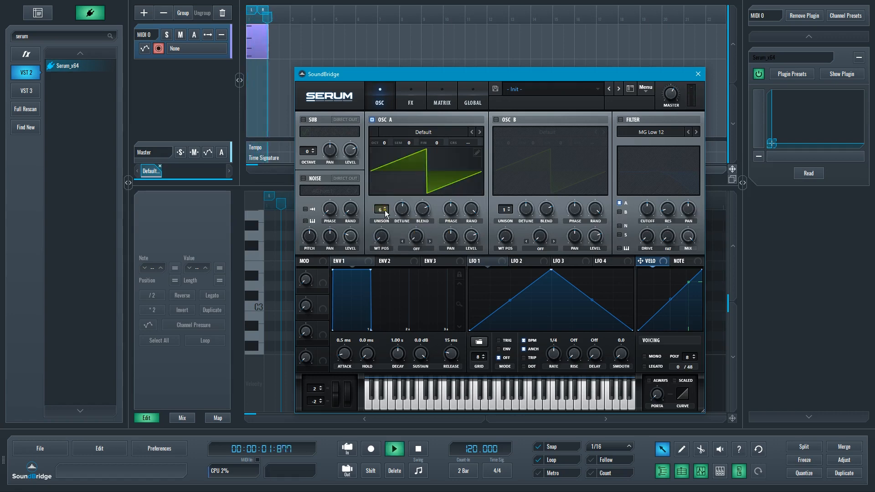
mouse_move(381, 211)
mouse_down()
mouse_move(386, 198)
mouse_move(388, 217)
mouse_up()
key(space)
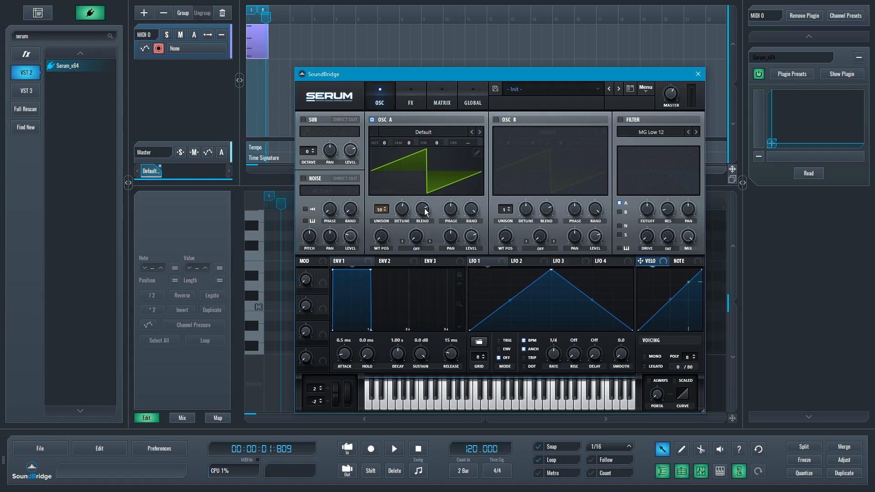
mouse_move(424, 212)
mouse_down()
mouse_move(436, 207)
mouse_move(432, 250)
mouse_move(427, 203)
mouse_up()
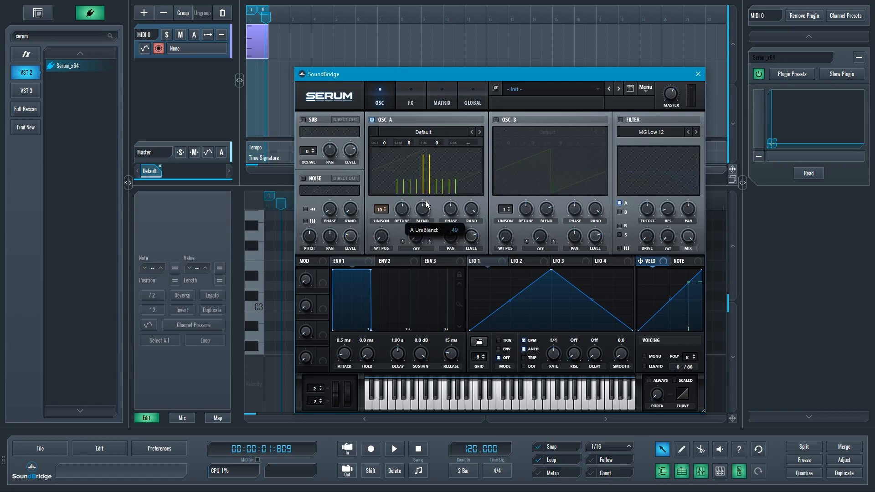
mouse_move(426, 204)
mouse_down()
mouse_move(434, 184)
mouse_move(433, 239)
mouse_move(439, 133)
mouse_move(422, 300)
mouse_move(426, 147)
mouse_up()
click(384, 210)
Lower the unison blend to about 50 while playing and step oscillator A up to ten voices.
key(space)
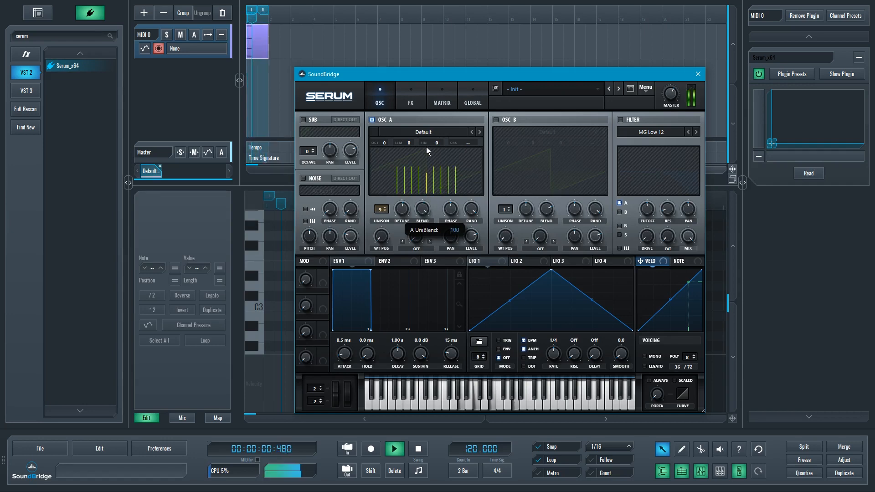
drag(427, 199, 422, 252)
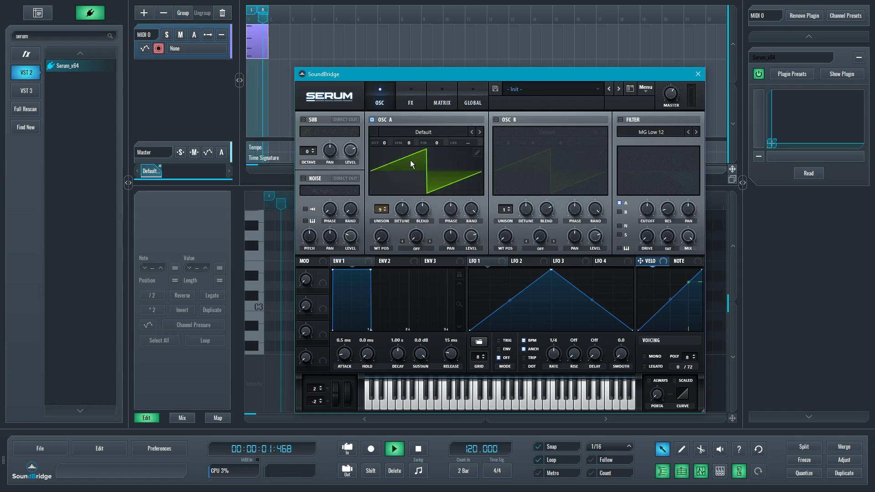
key(space)
click(384, 210)
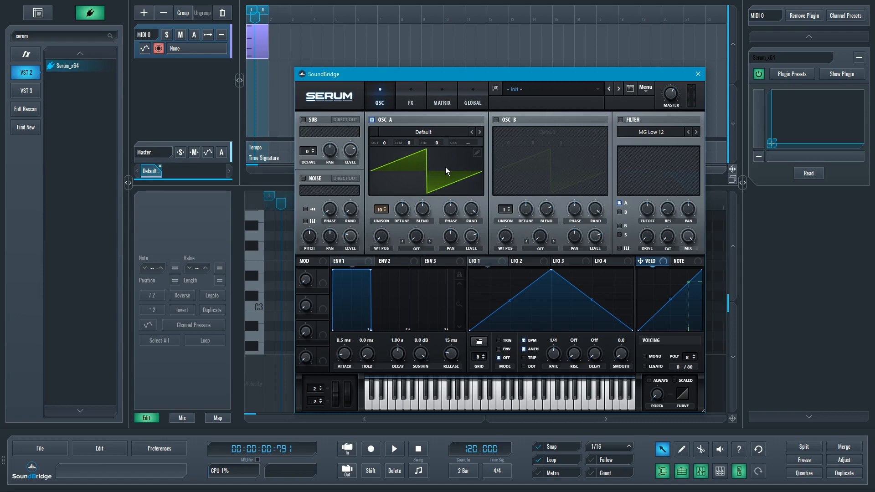
Enable oscillator B an octave up with four unison voices and set oscillator A to eight voices.
click(497, 120)
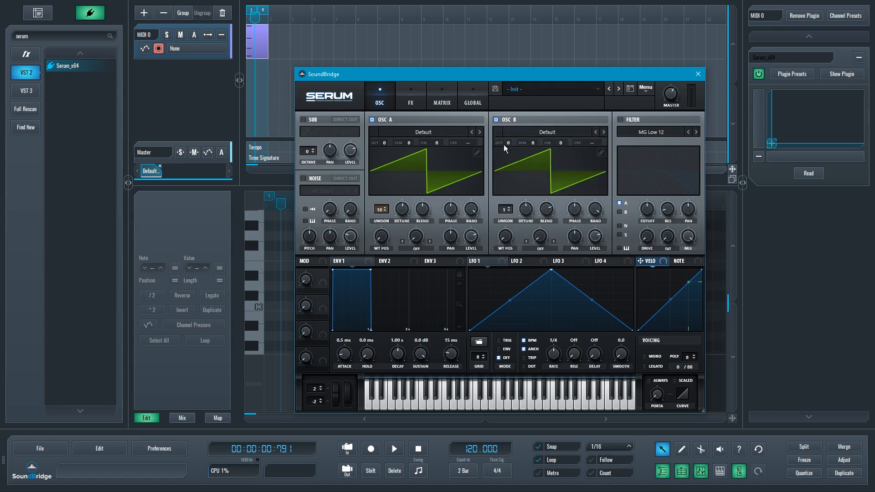
drag(509, 142, 512, 135)
drag(505, 210, 508, 180)
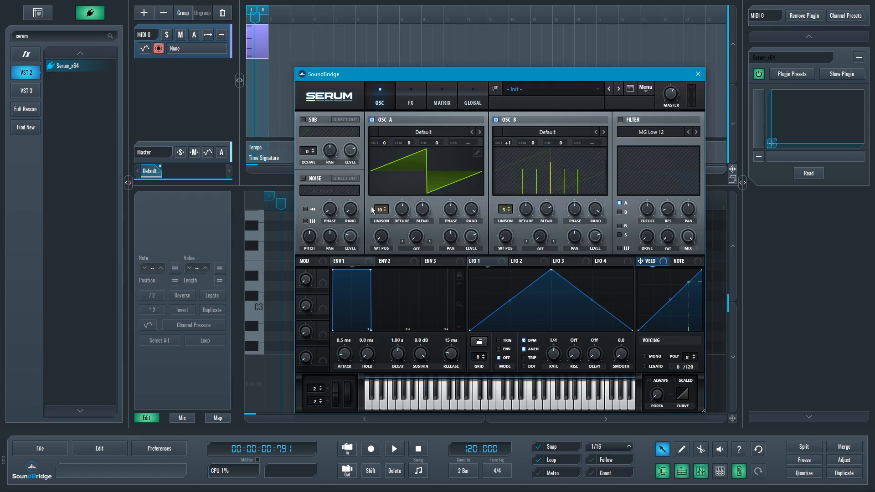
drag(381, 209, 384, 237)
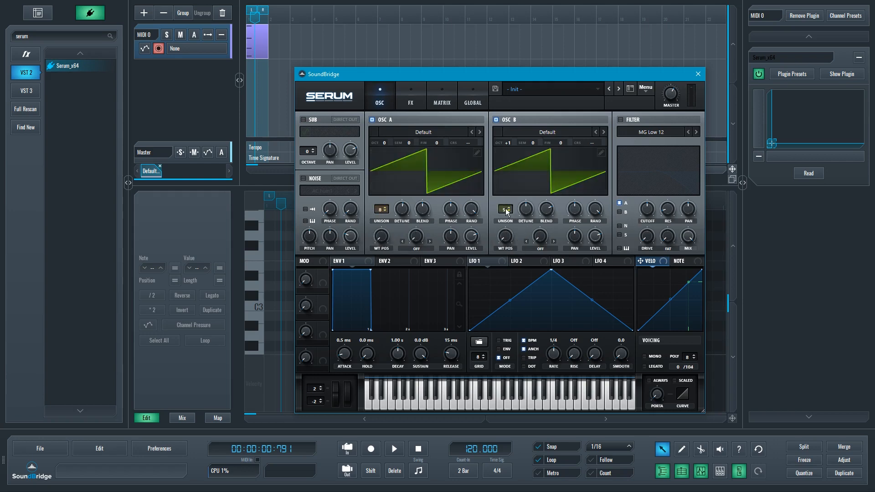
drag(506, 209, 508, 144)
click(509, 212)
Fine-tune oscillator B's level while auditioning the two-oscillator sound.
key(space)
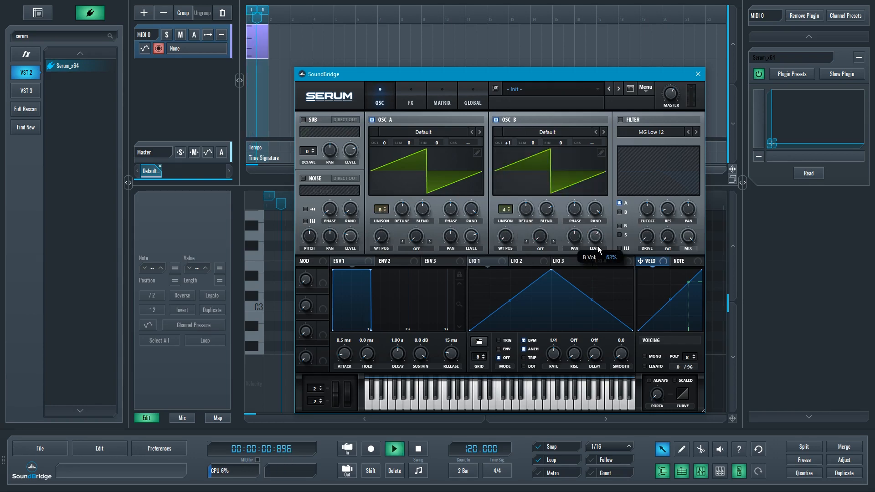
drag(598, 250, 596, 255)
drag(596, 254, 596, 251)
key(space)
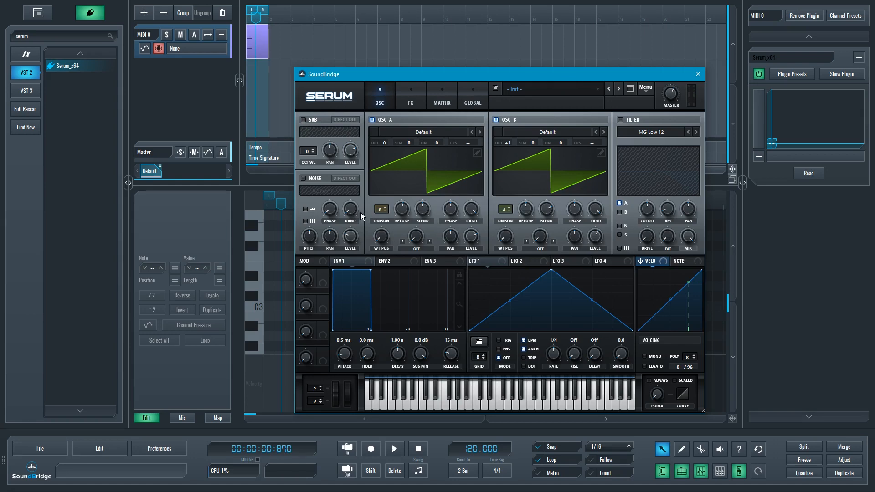
Switch on the sub oscillator with a saw wave one octave down and audition it.
click(304, 119)
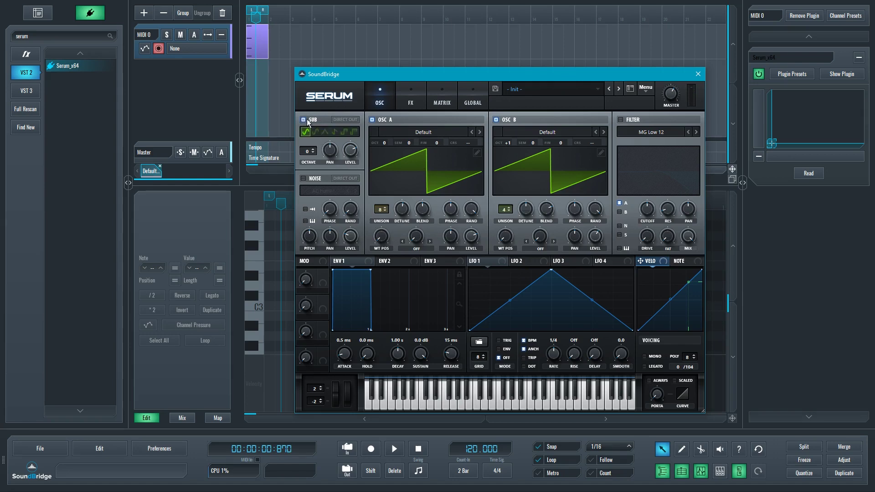
click(333, 132)
click(313, 152)
mouse_move(351, 150)
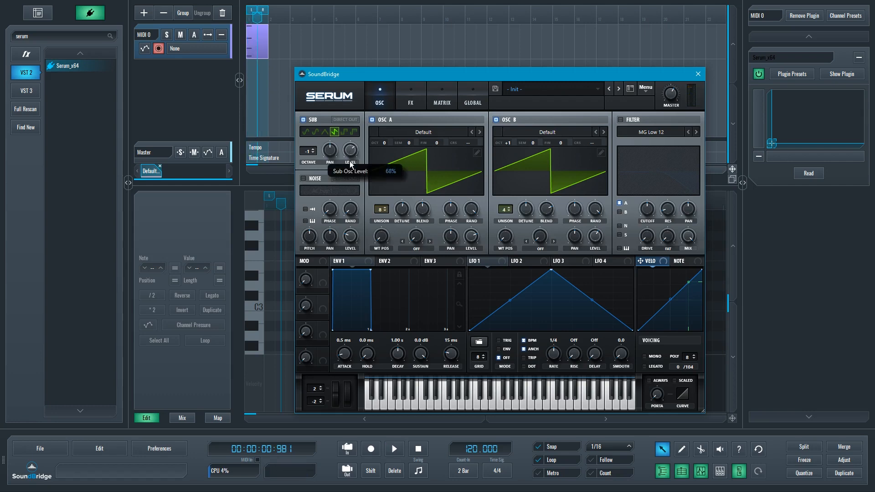
key(space)
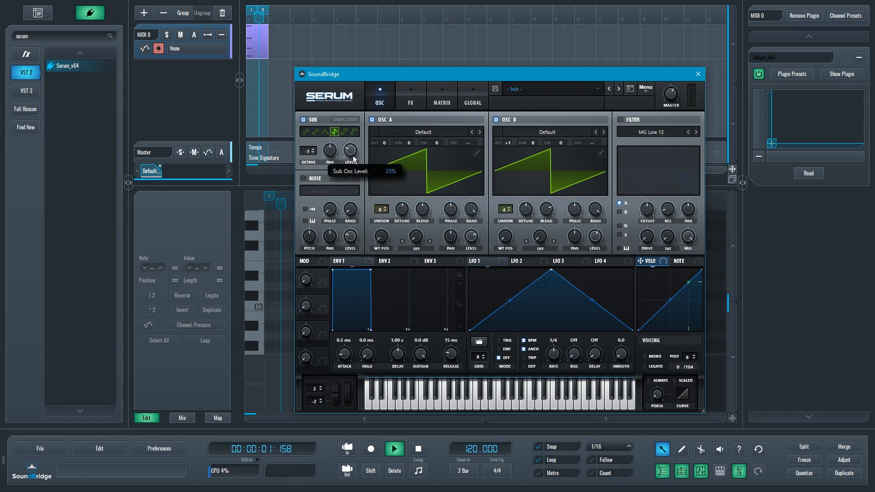
key(space)
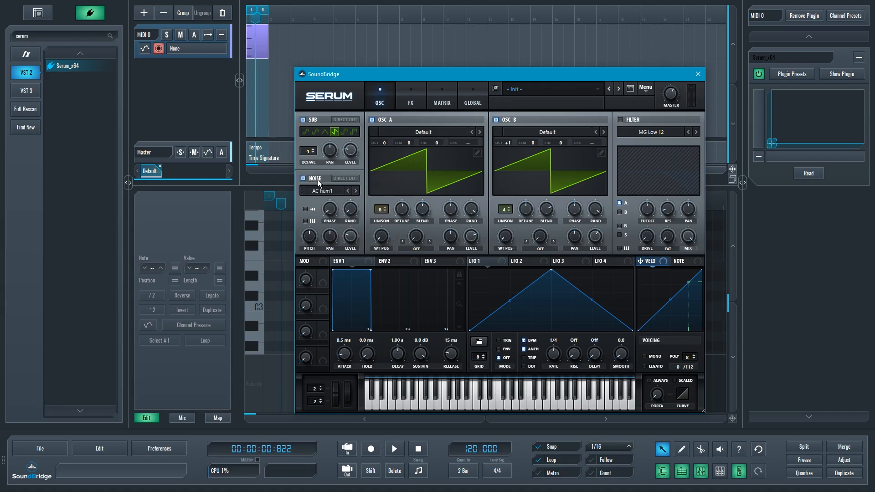
Load the BrightWhite noise sample and set the noise level to roughly a third while auditioning.
click(331, 191)
mouse_move(325, 202)
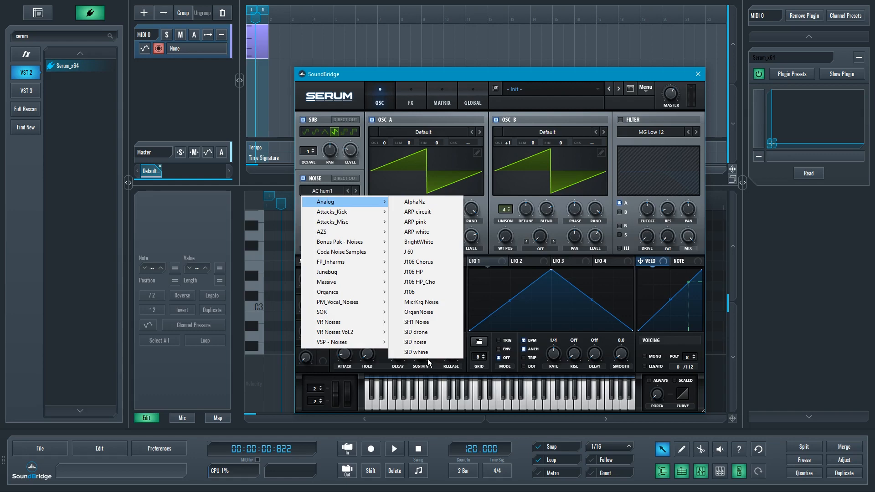
click(428, 244)
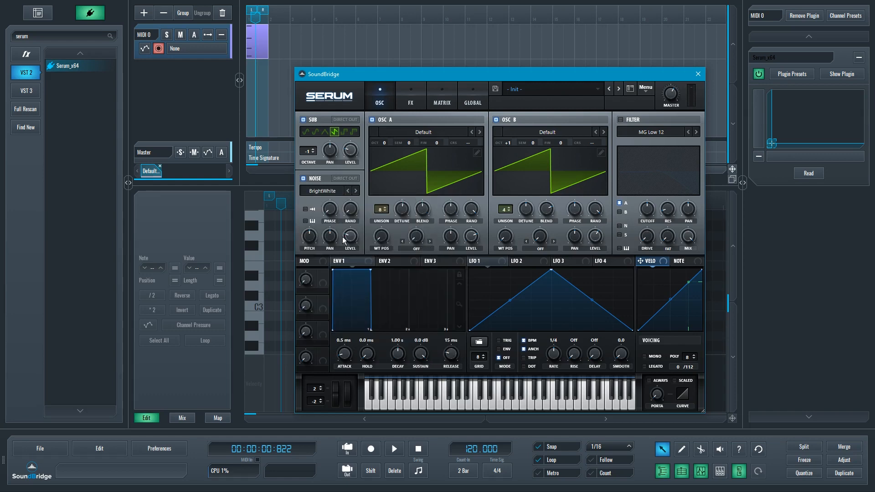
mouse_move(354, 247)
mouse_down()
mouse_move(354, 209)
mouse_move(350, 255)
mouse_up()
key(space)
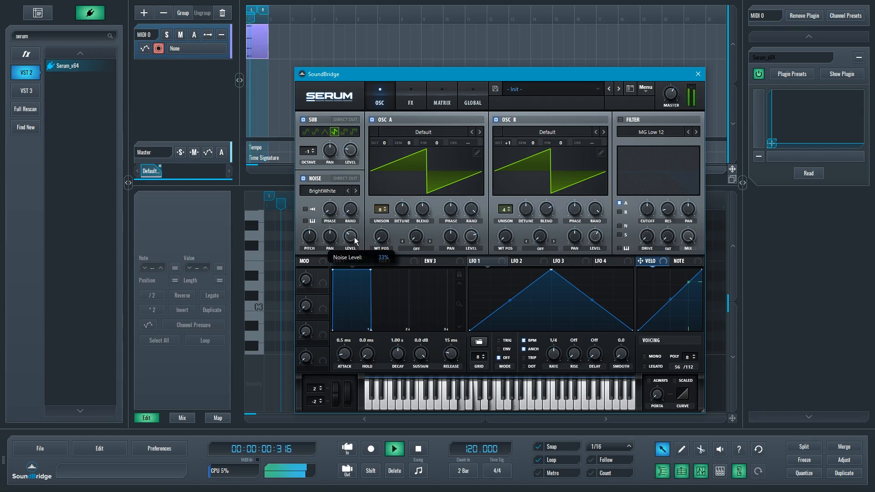
drag(354, 238, 353, 245)
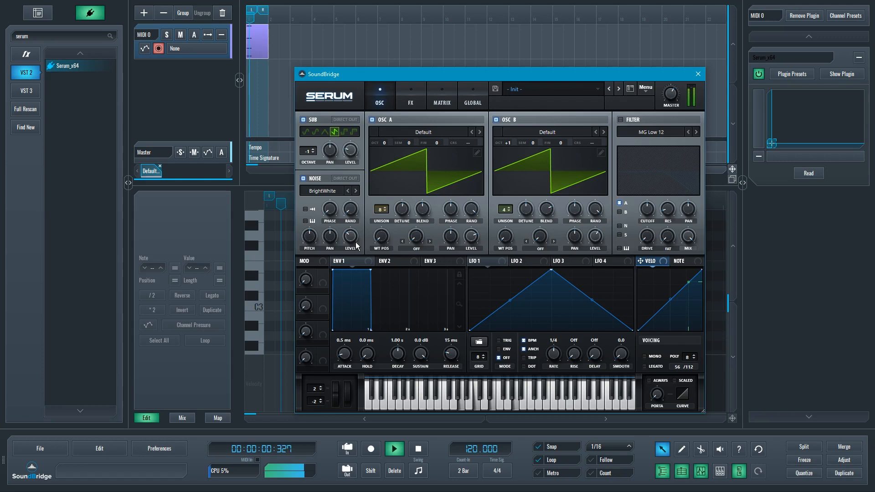
key(space)
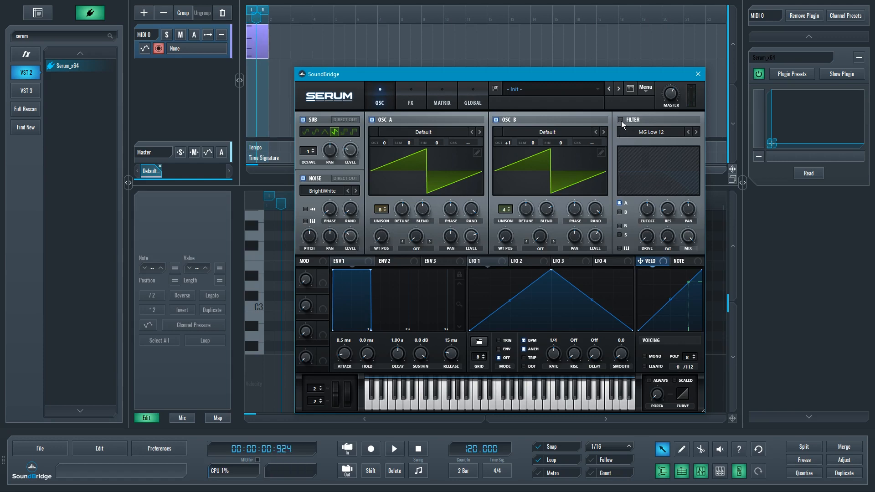
Enable the filter with LFO 1 on cutoff, route noise and sub through it, audition, then bypass to compare.
click(621, 120)
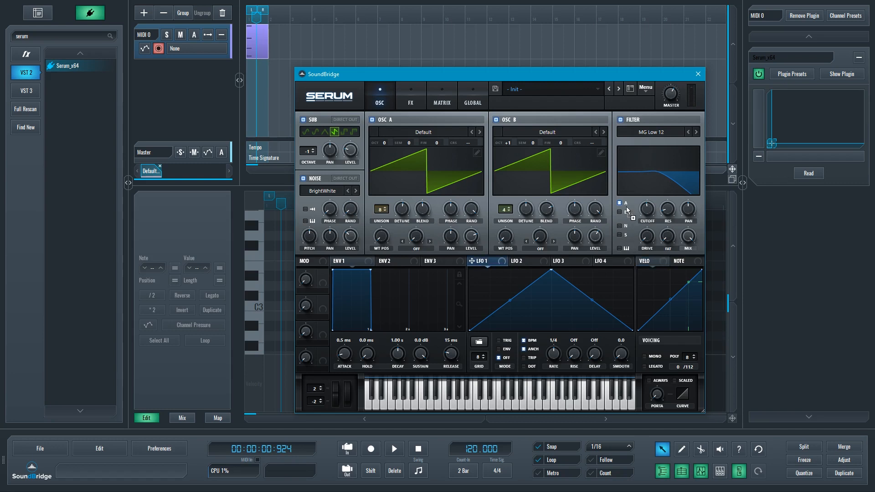
drag(471, 262, 647, 209)
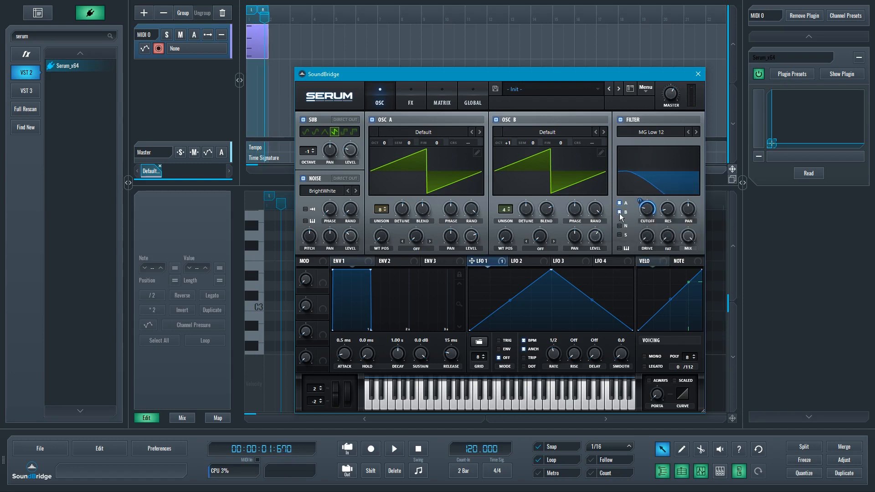
click(620, 234)
click(619, 226)
key(space)
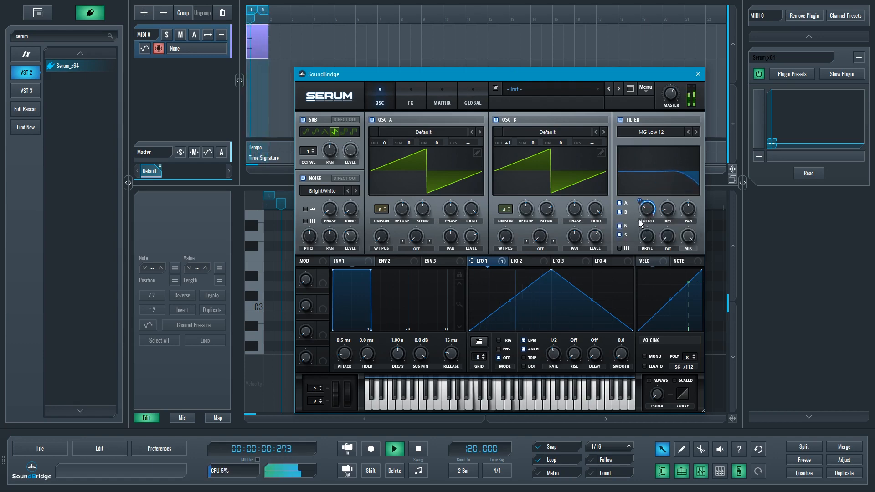
key(space)
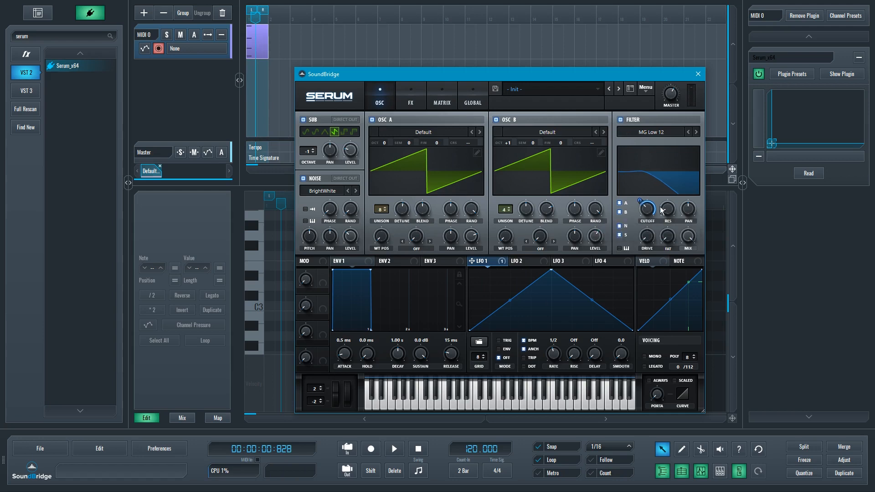
click(620, 121)
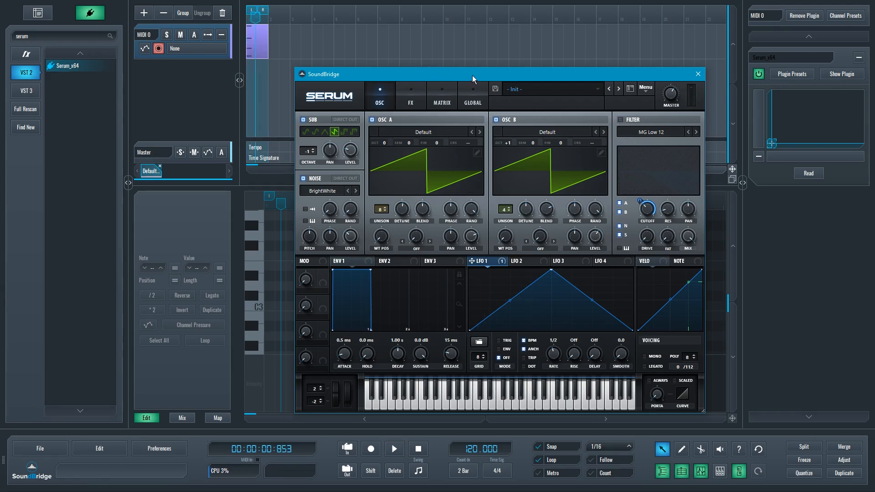
Re-enable the filter and shape LFO 1 into a curved downward ramp at 1/4 rate.
click(621, 120)
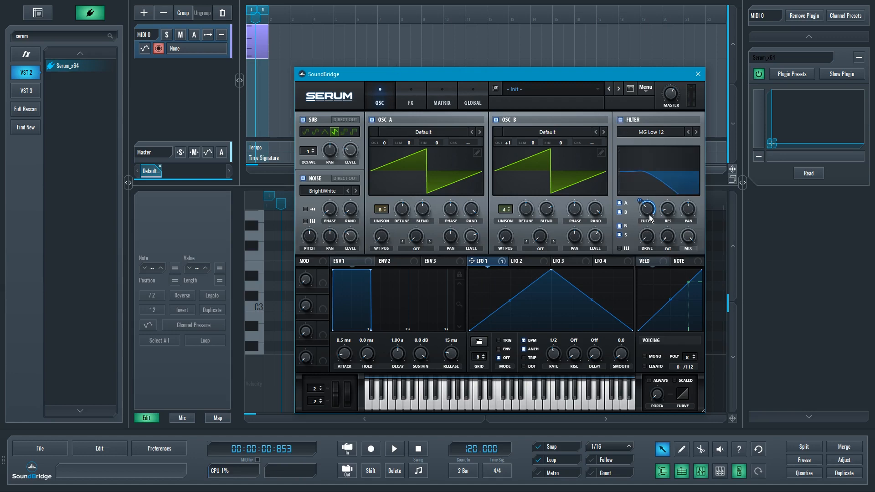
drag(551, 272, 470, 271)
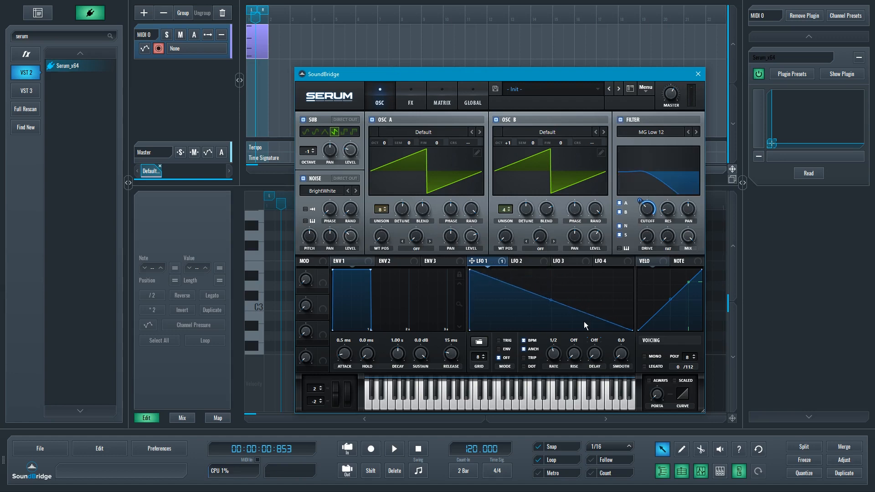
mouse_move(551, 301)
mouse_down()
mouse_move(558, 357)
mouse_move(555, 348)
mouse_up()
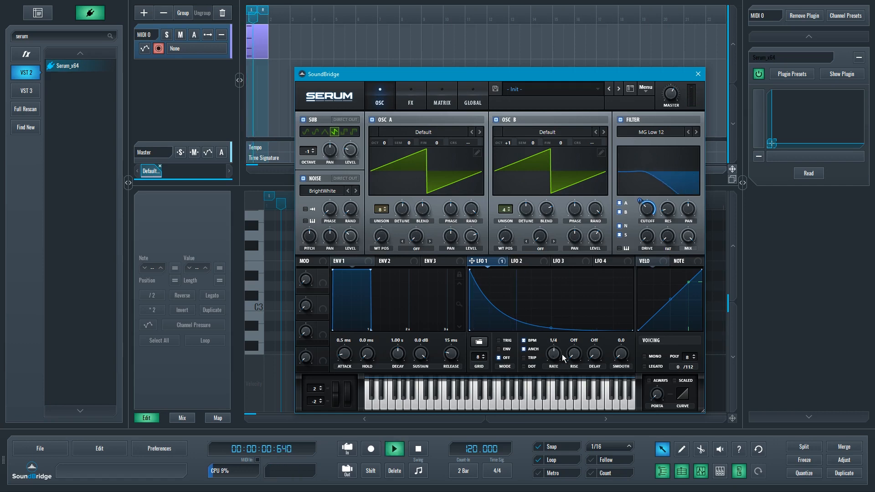
mouse_move(555, 349)
mouse_down()
mouse_move(554, 360)
mouse_move(552, 323)
mouse_up()
Make Env 1 a pluck: sustain at -oo, decay about 469 ms, release 7.7 ms, and audition it.
drag(421, 359, 427, 489)
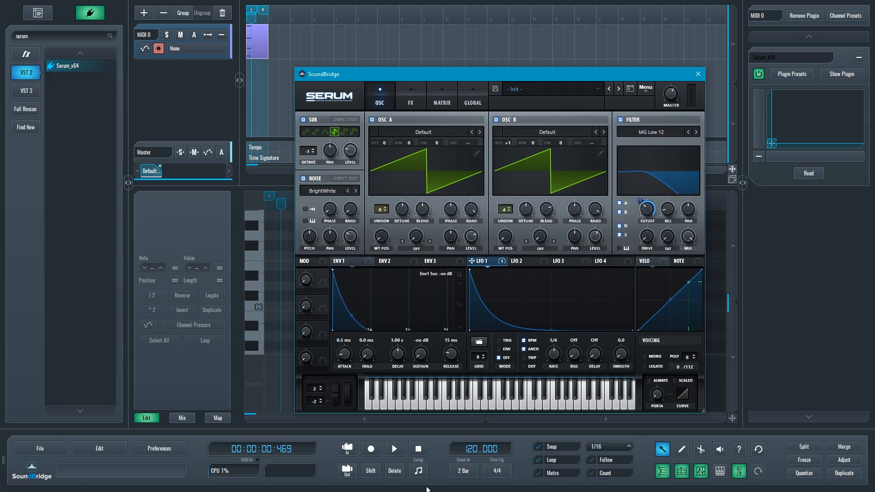
drag(397, 354, 396, 367)
drag(452, 353, 455, 356)
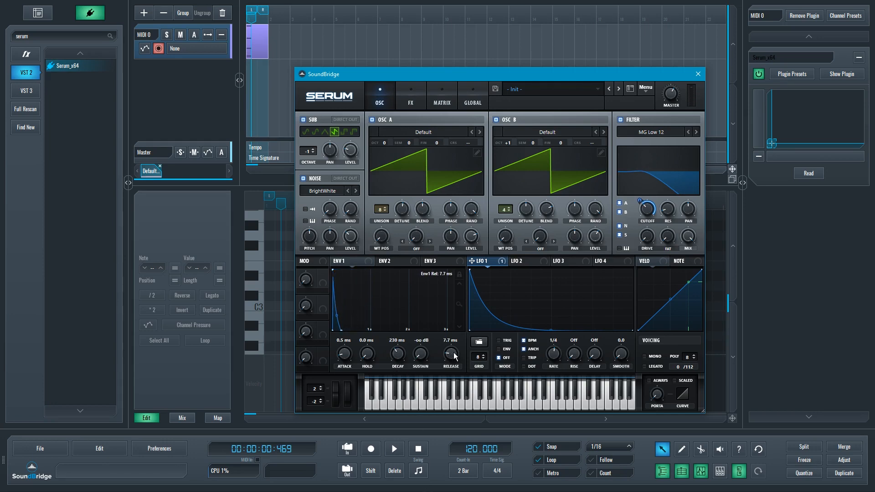
drag(402, 359, 434, 53)
key(space)
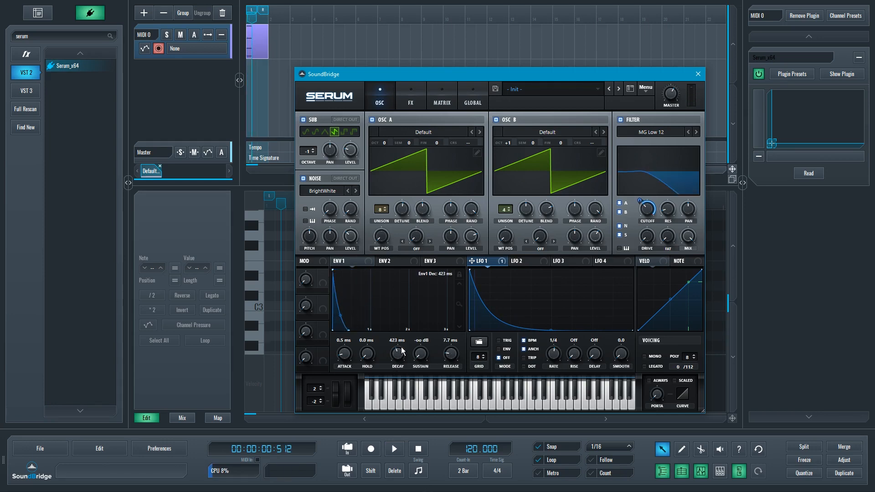
key(space)
click(419, 101)
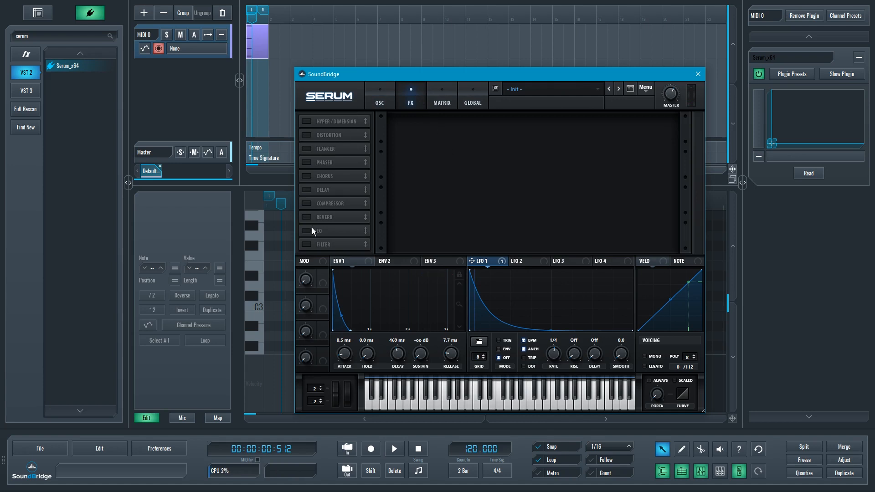
Enable the Delay and Reverb effects and start playback to audition them.
click(316, 217)
click(328, 189)
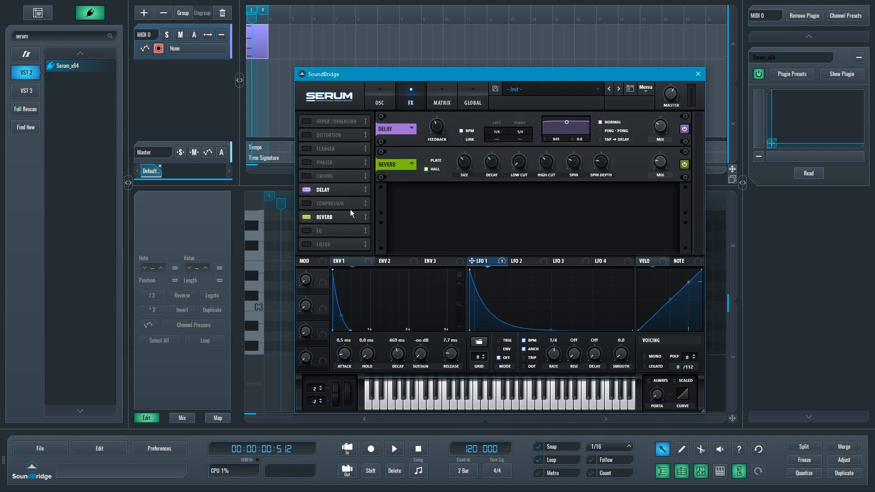
key(space)
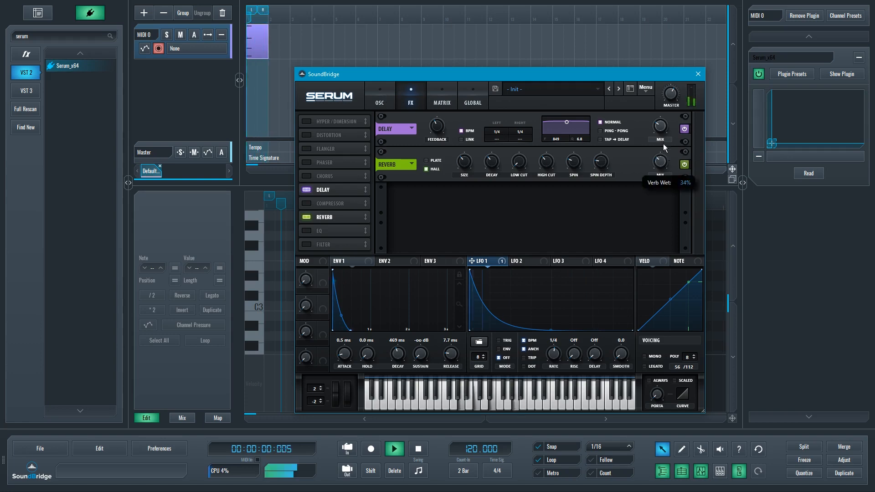
On the oscillator page turn the filter off, audition, and raise Env 1 sustain to about -1.0 dB.
click(379, 99)
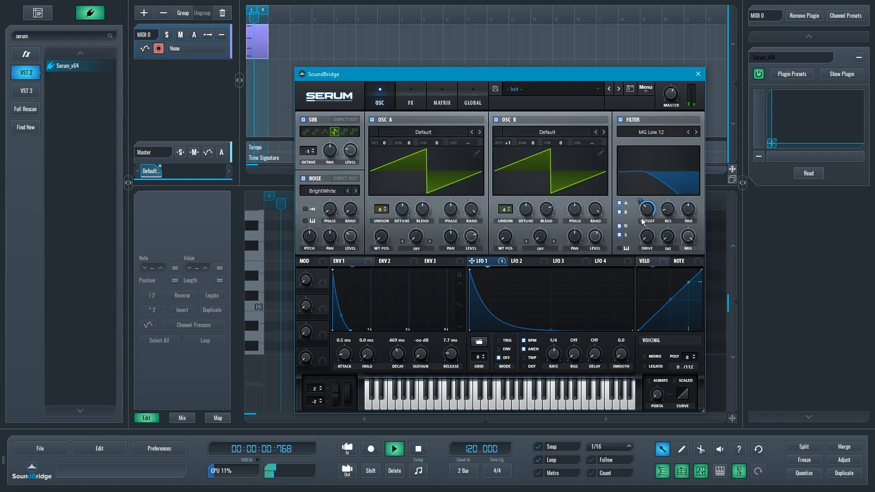
key(space)
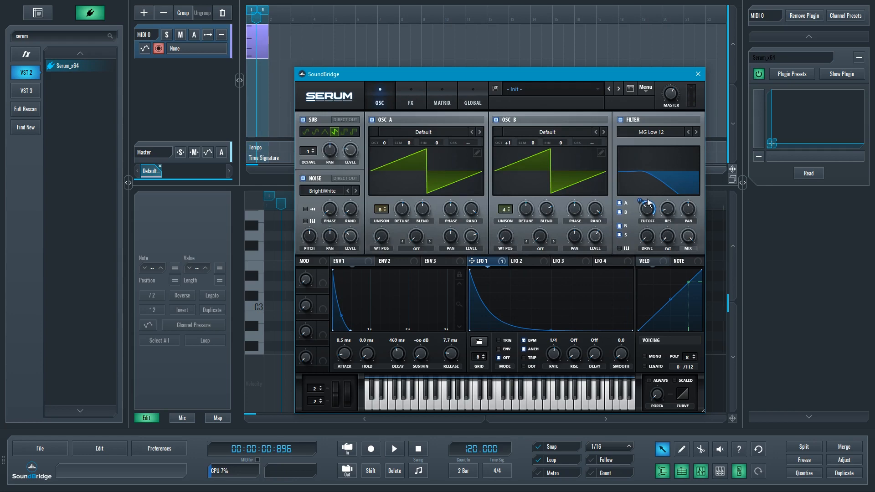
click(621, 120)
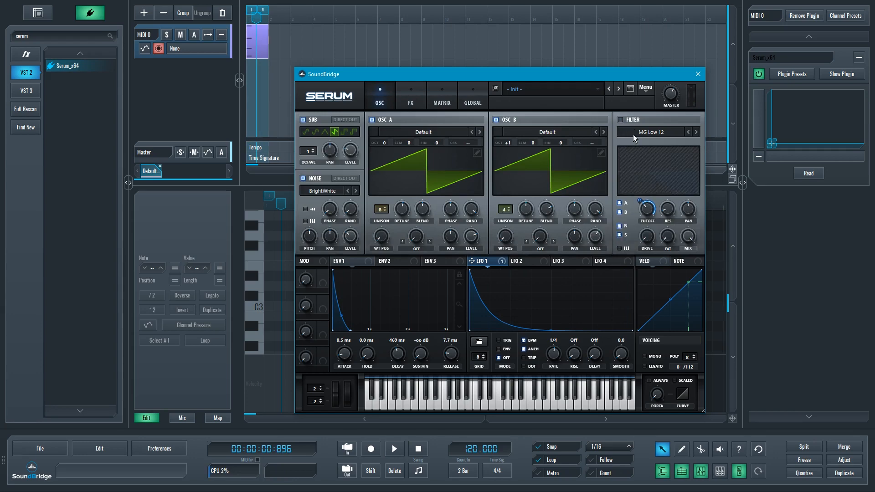
key(space)
key(space)
key(space)
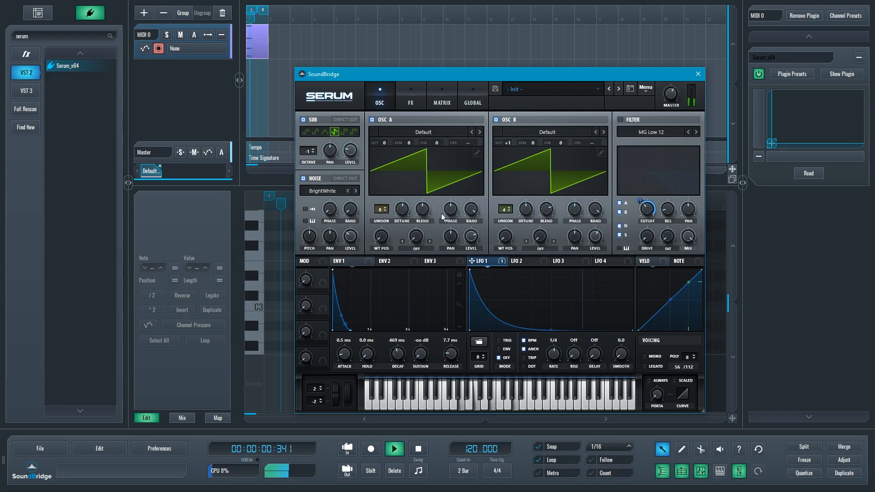
key(space)
drag(421, 359, 425, 342)
key(space)
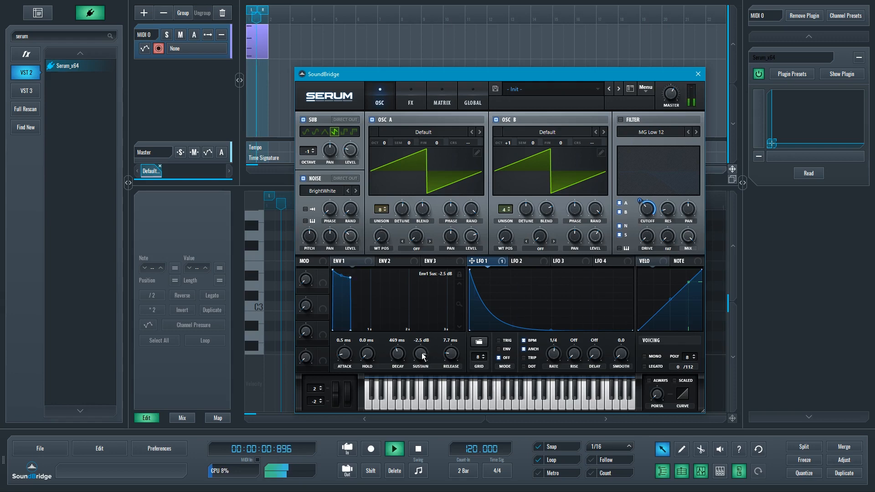
key(space)
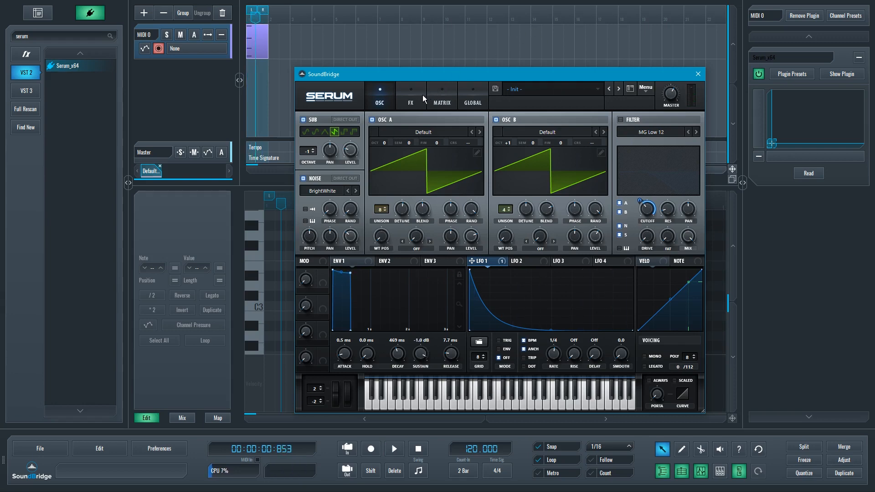
click(423, 95)
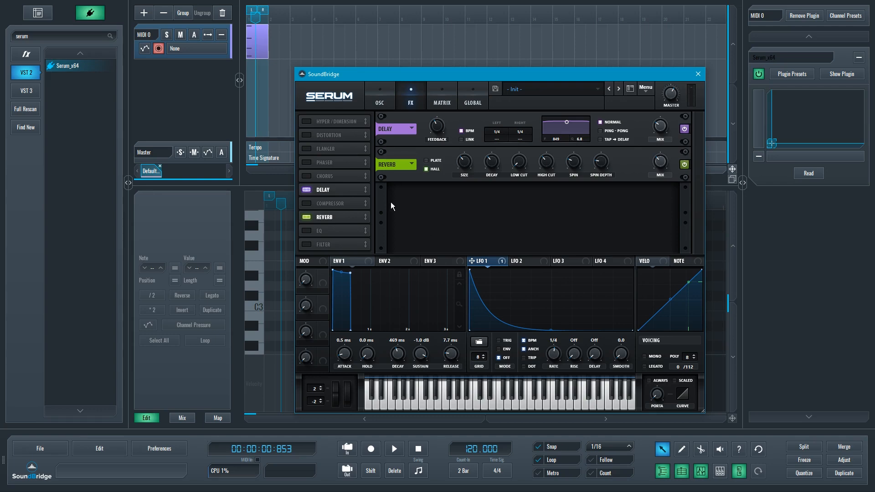
Add a multiband Compressor at the top of Serum's FX chain, ahead of Delay and Reverb.
click(322, 203)
drag(323, 203, 330, 182)
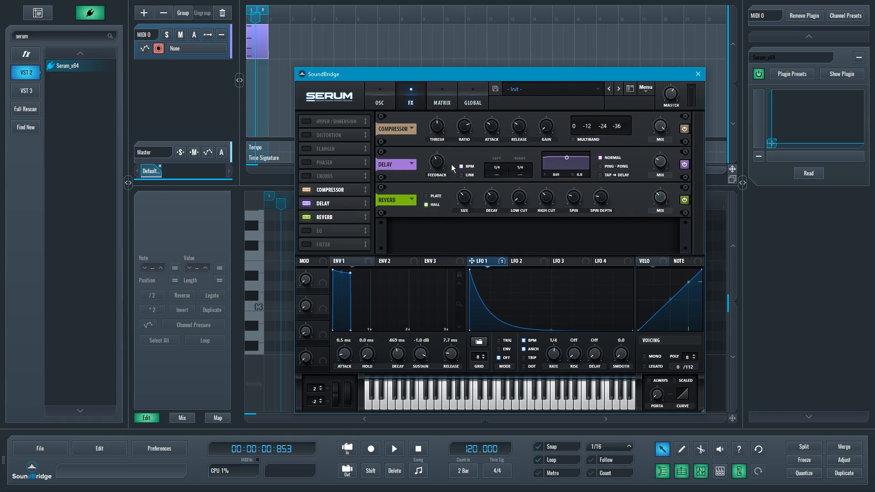
click(572, 139)
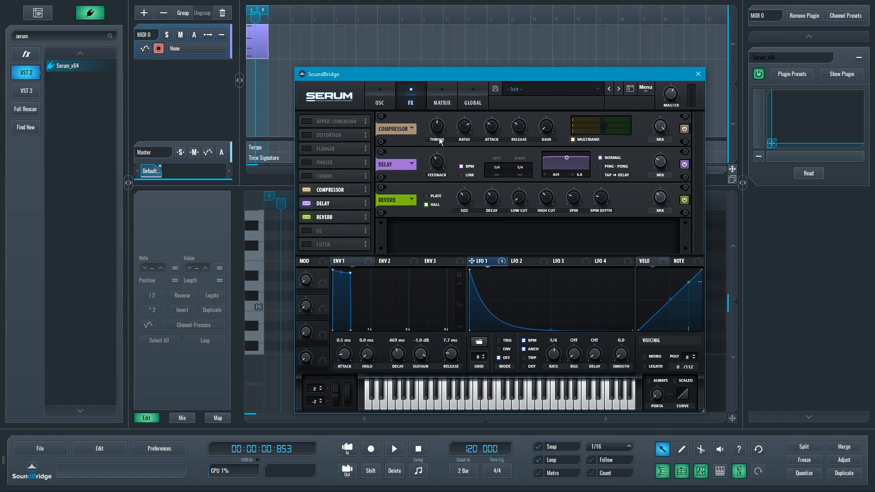
Audition the compressor during playback, bypassing and re-enabling it to compare, then return to OSC.
key(space)
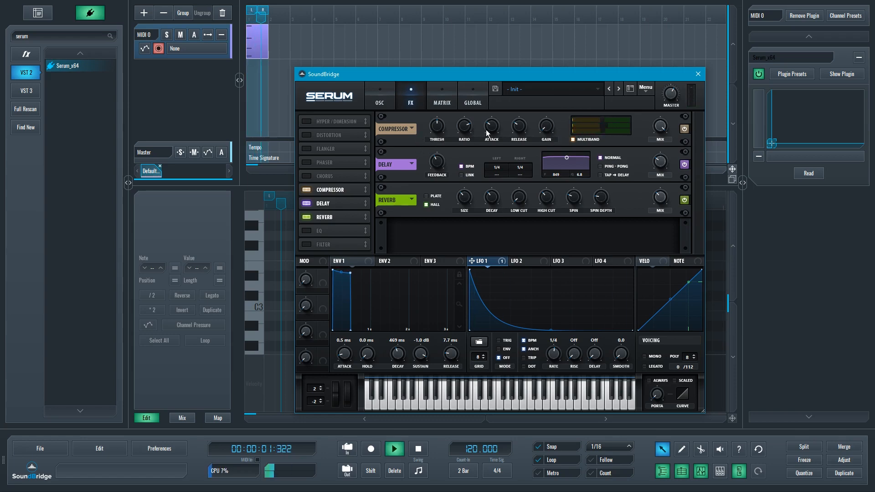
scroll(437, 136, down, 1)
click(685, 129)
click(685, 130)
key(space)
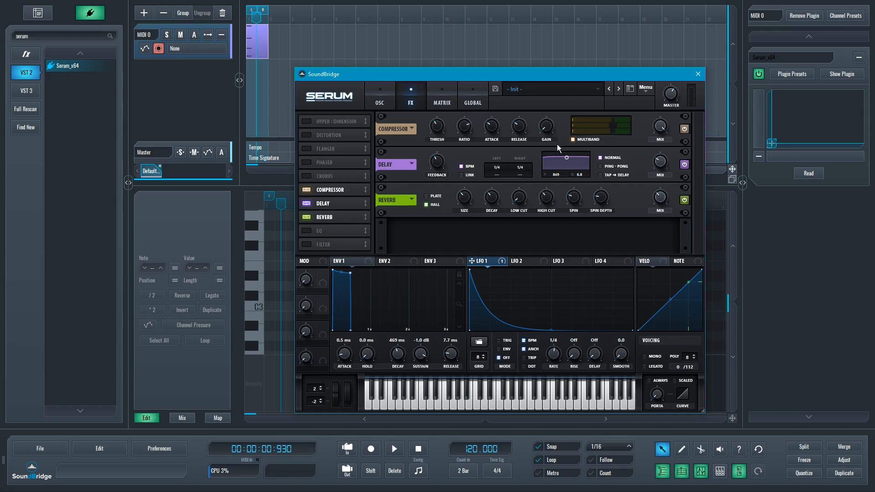
click(388, 101)
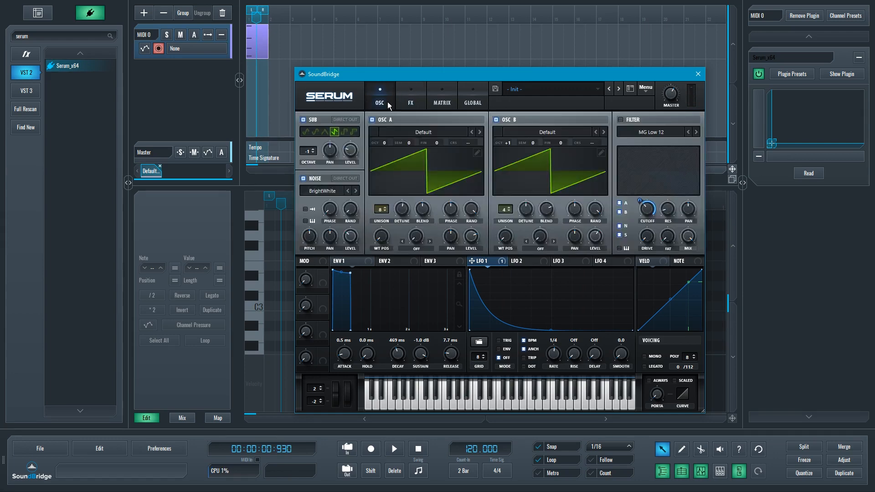